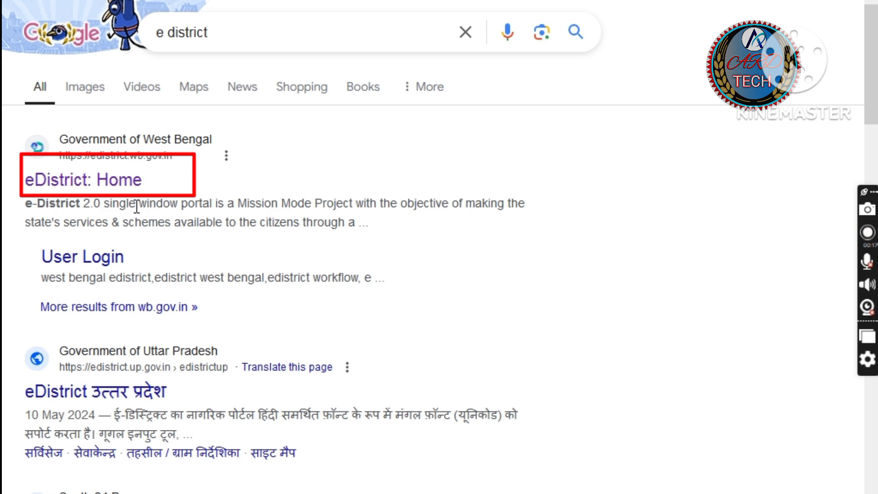
Step: Open the West Bengal eDistrict 2.0 portal from the search results and dismiss the property tax notice
click(86, 185)
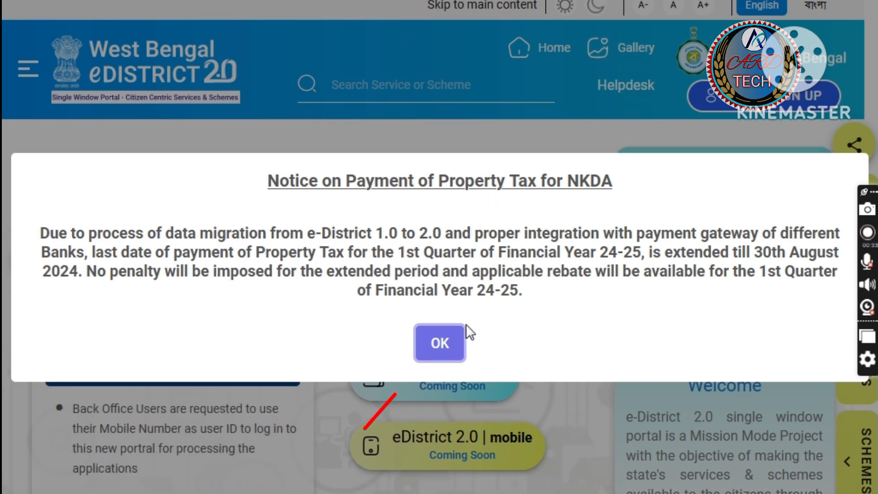
click(444, 348)
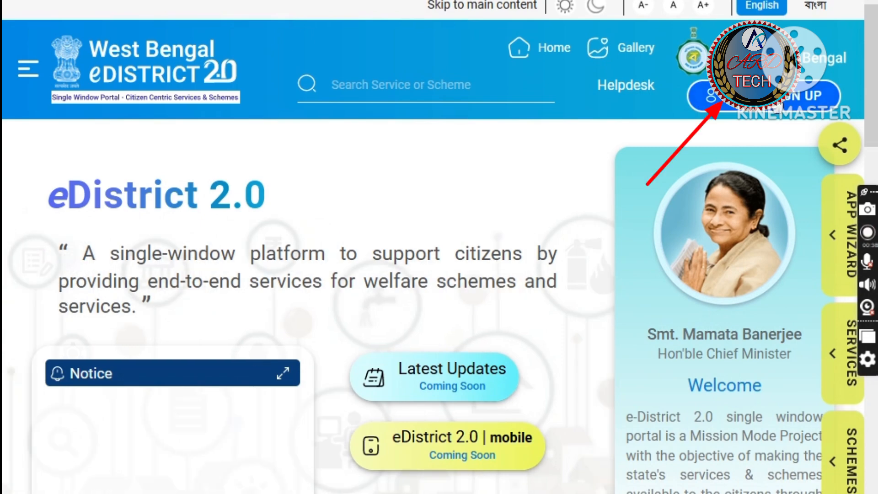
Step: Open the sign-in form and enter the registered mobile number as the username
click(779, 105)
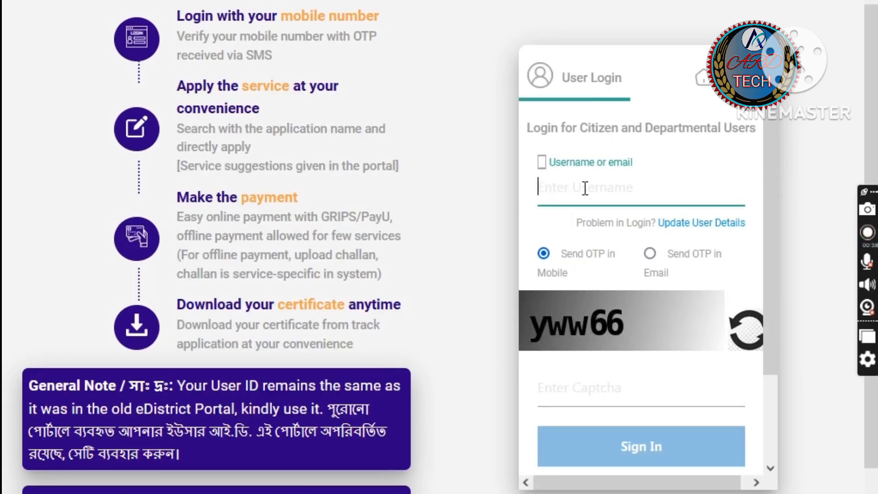
text(99)
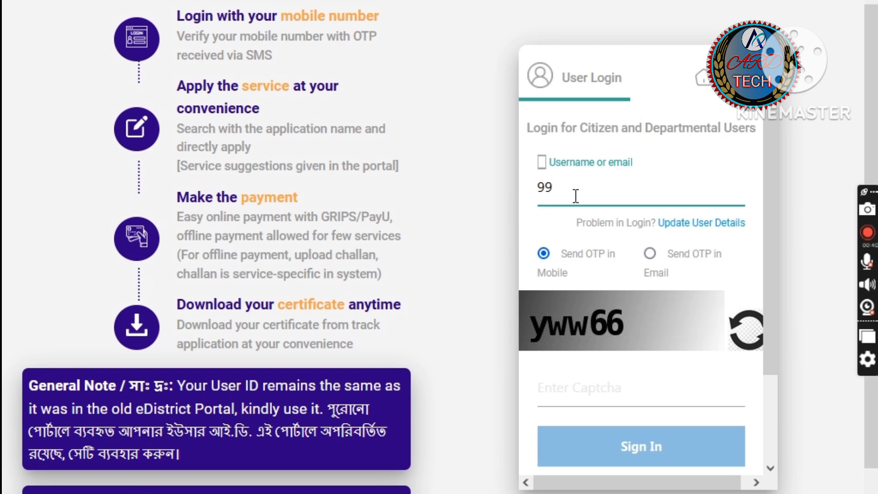
text(30)
key(BackSpace)
text(22***)
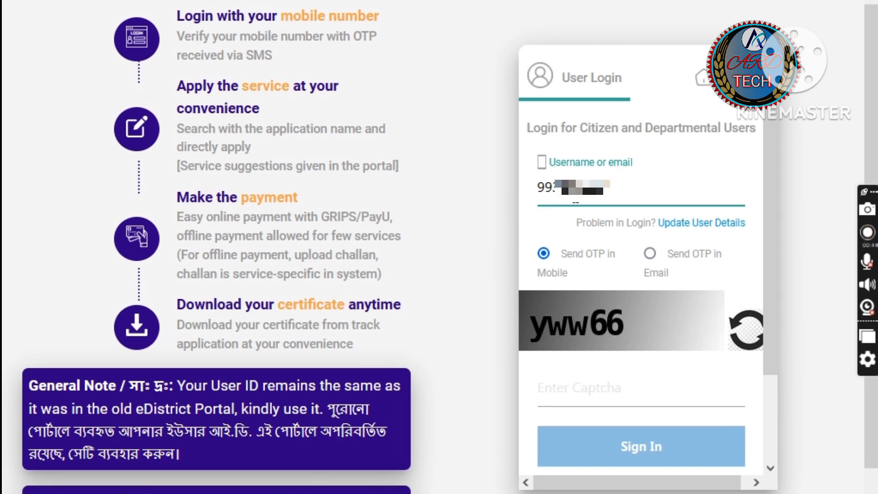
Step: Fill in the captcha yww66 and sign in to request a mobile OTP
click(594, 392)
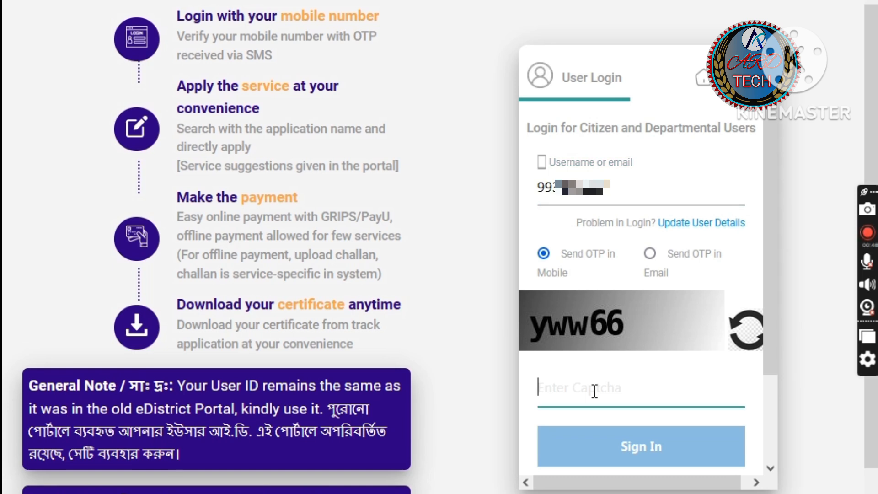
text(y)
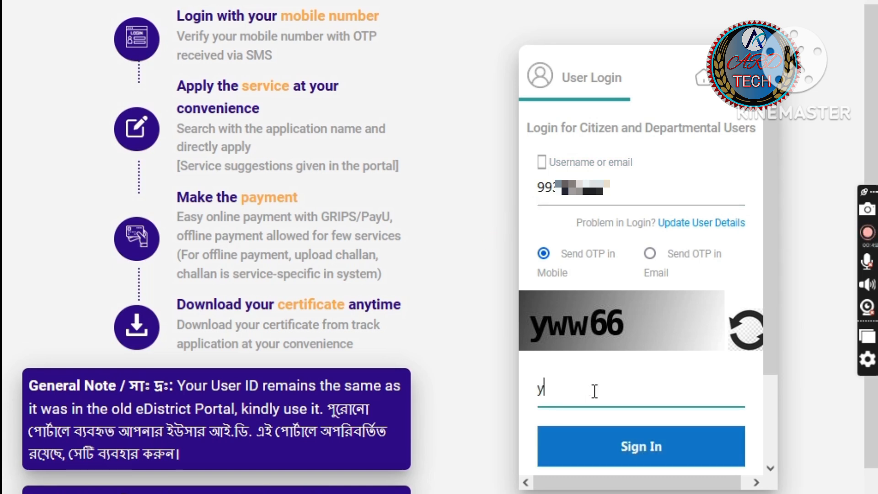
text(ww66)
click(634, 448)
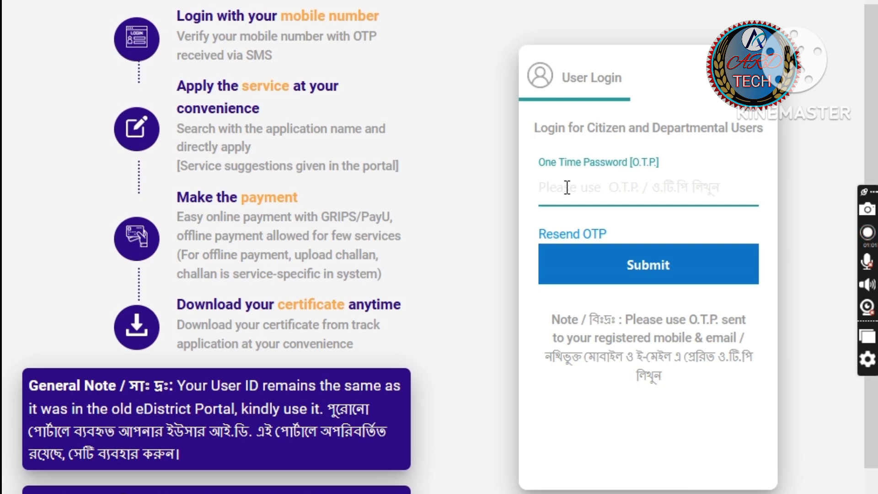
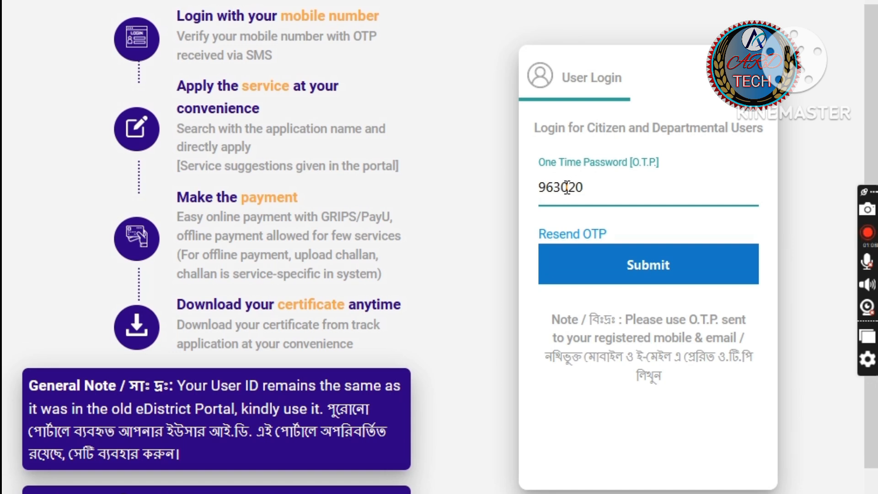
Step: Enter the one-time password received and submit it to log in
click(616, 259)
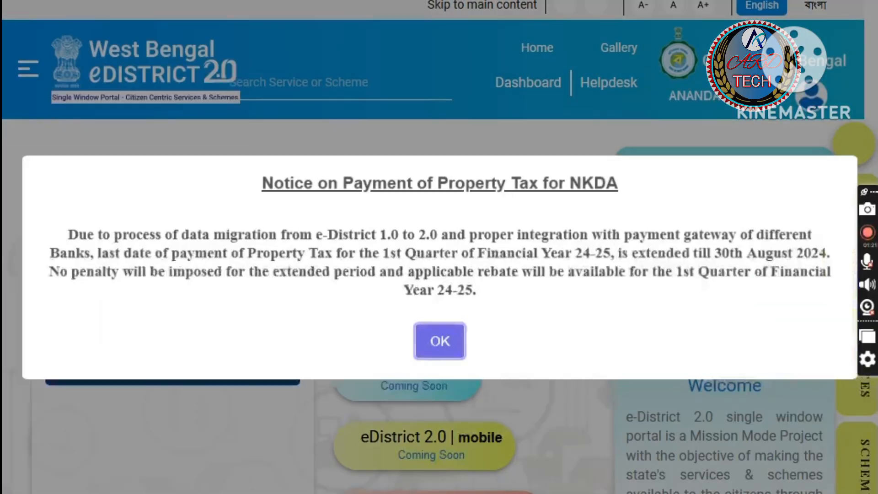
Step: Dismiss the notice and review the applications list on the dashboard before returning to the home page
click(447, 339)
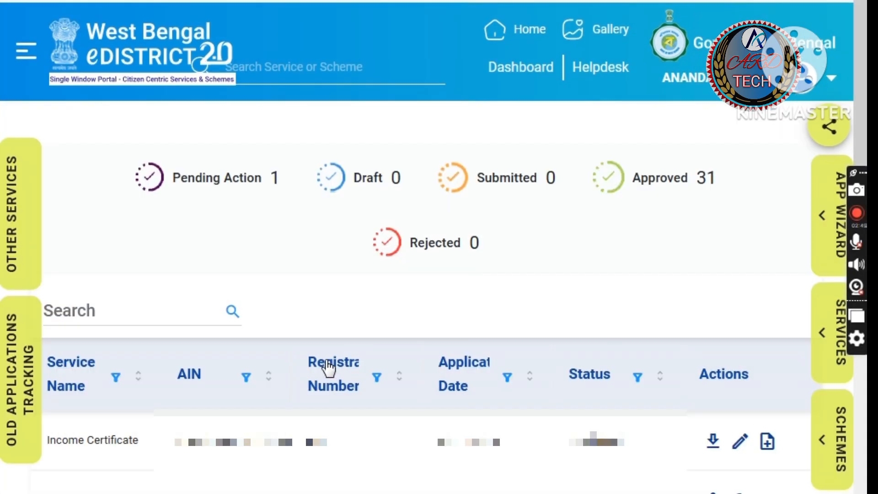
scroll(471, 370, down, 3)
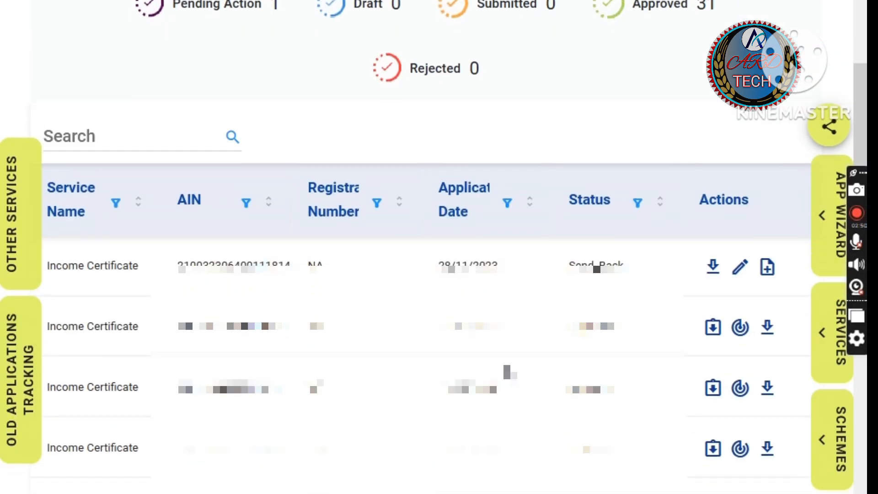
scroll(510, 374, up, 3)
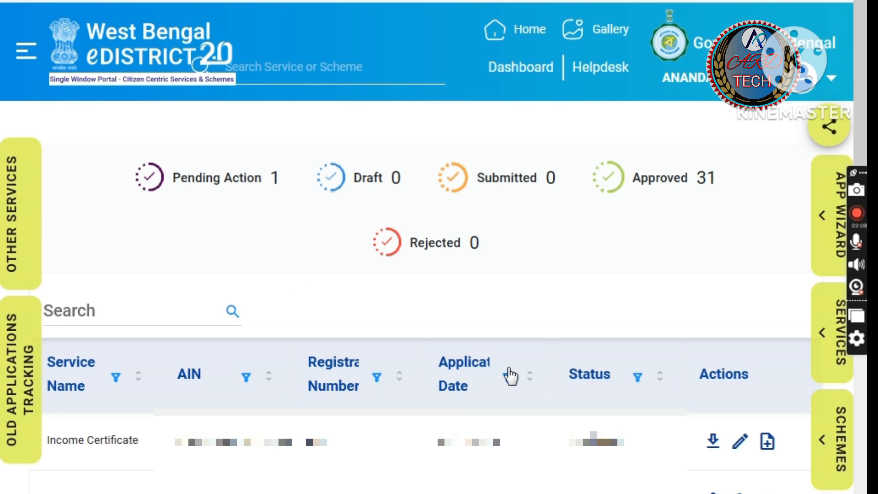
click(530, 29)
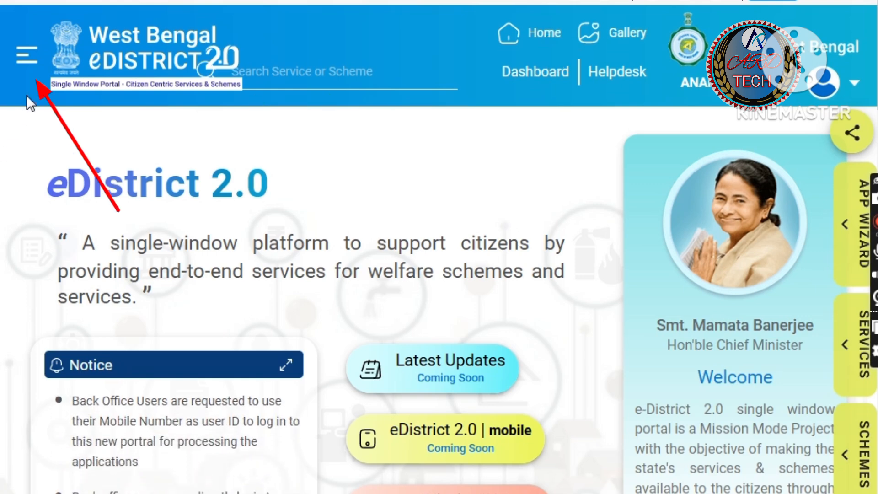
Step: Open Services from the side menu and browse the Certificates category in Service Discovery
click(27, 65)
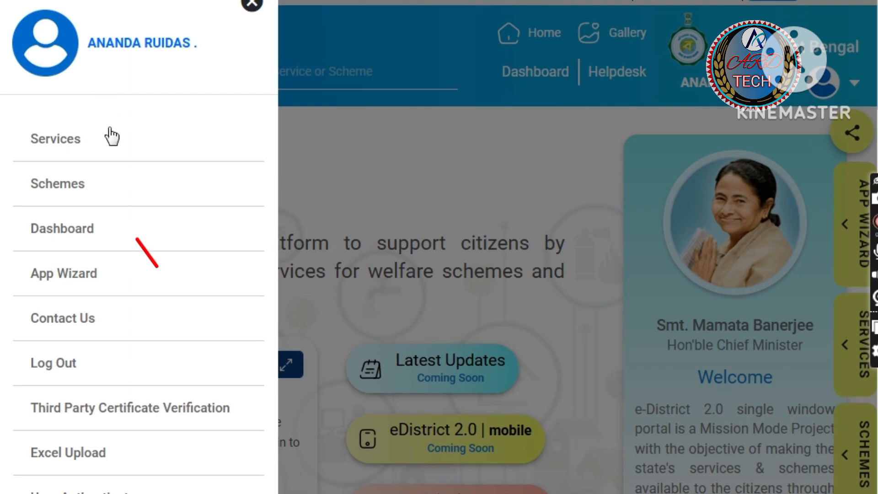
click(47, 146)
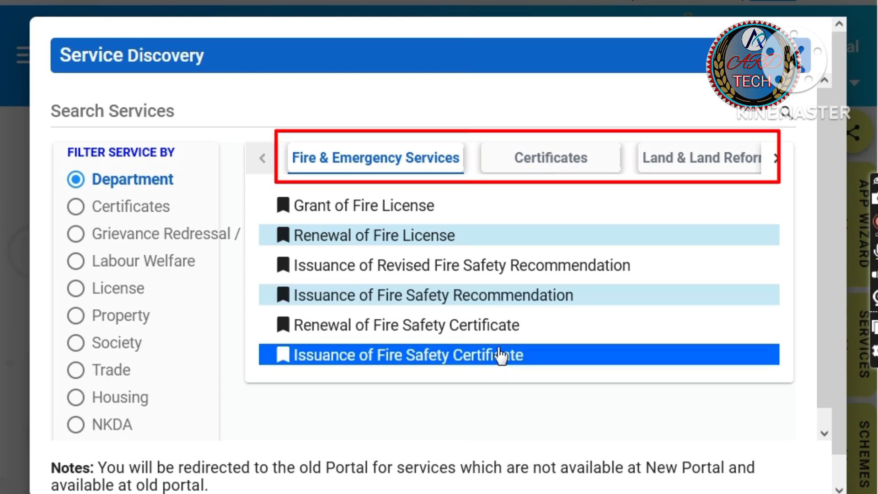
click(544, 170)
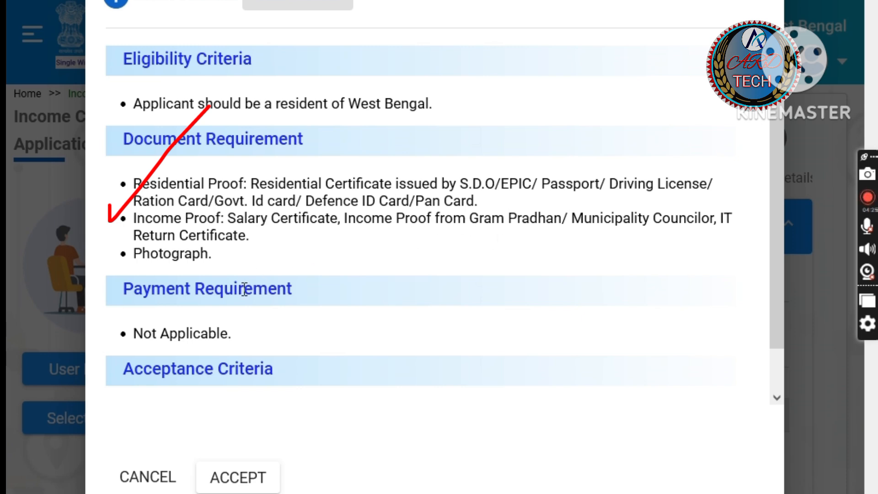
Step: Accept the Income Certificate requirements and acceptance criteria to start the application
scroll(370, 302, down, 1)
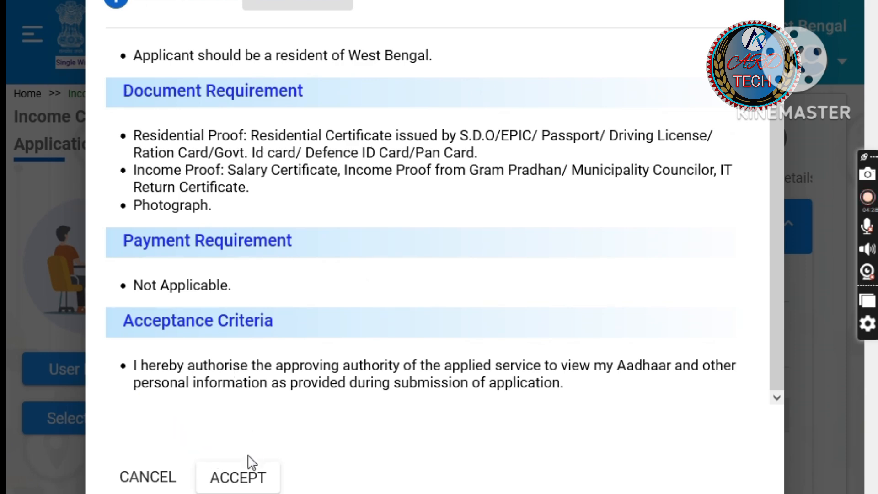
click(250, 469)
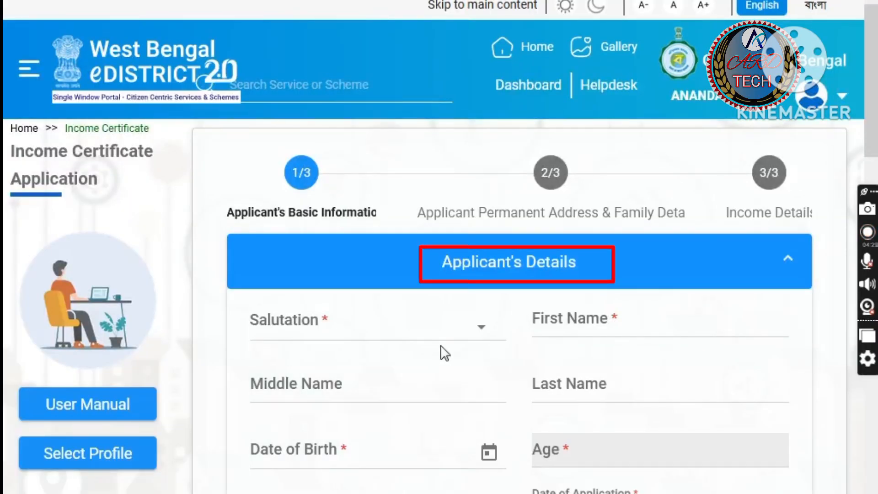
Step: Save the completed applicant's basic information and present address section as a draft
scroll(449, 350, down, 1)
scroll(451, 351, down, 4)
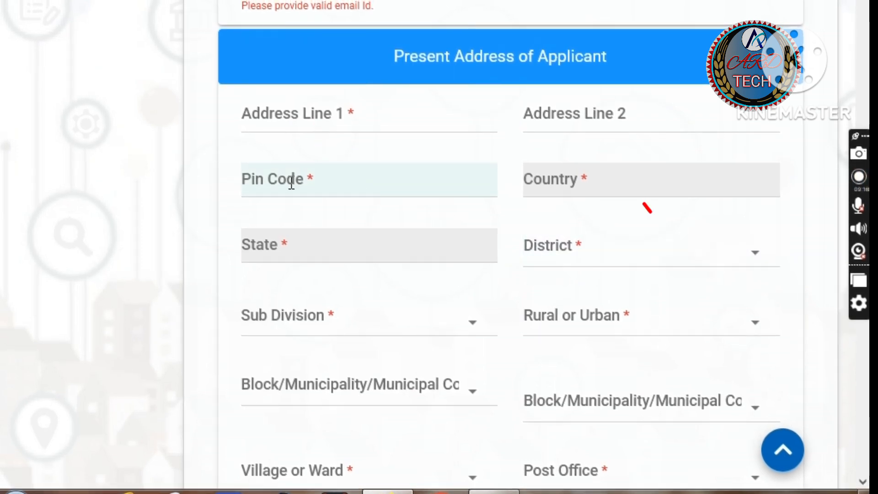
scroll(291, 183, down, 1)
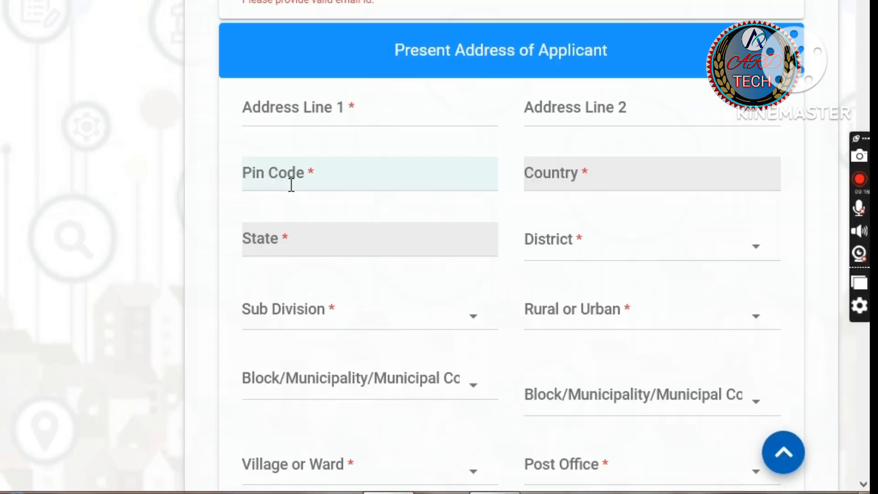
scroll(291, 188, down, 1)
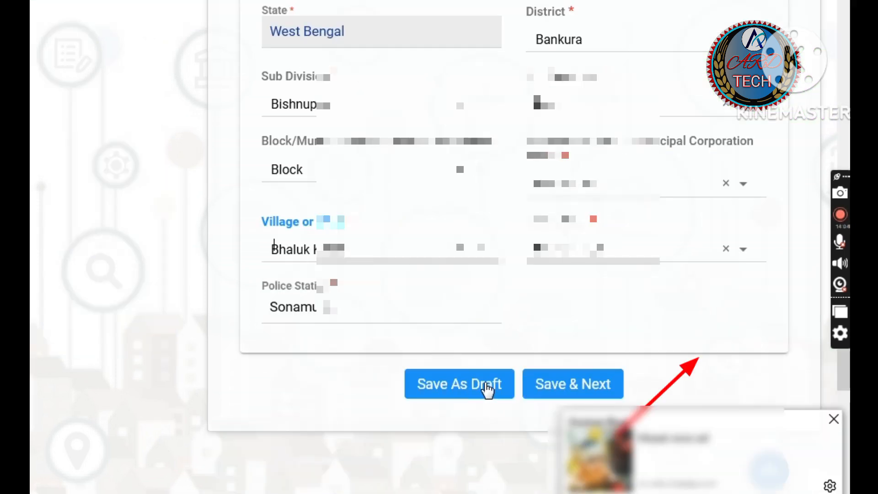
click(487, 391)
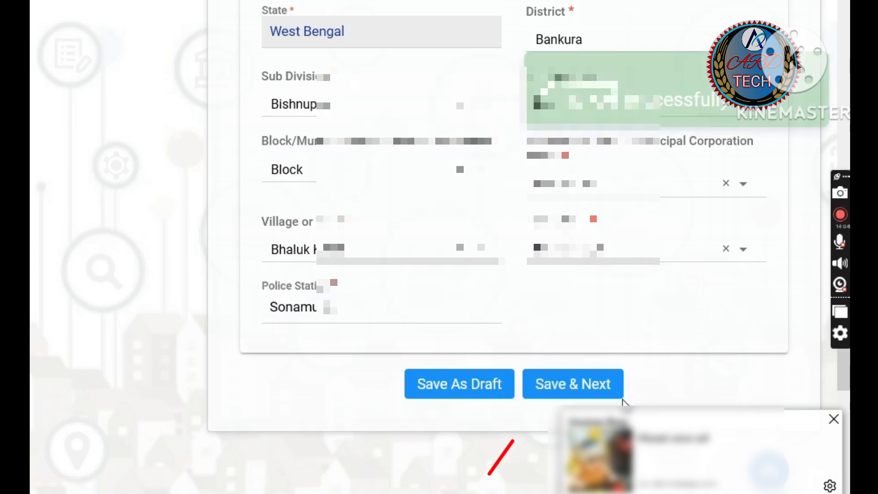
Step: Save and continue to the permanent address page, and set it the same as the Present Address
click(582, 386)
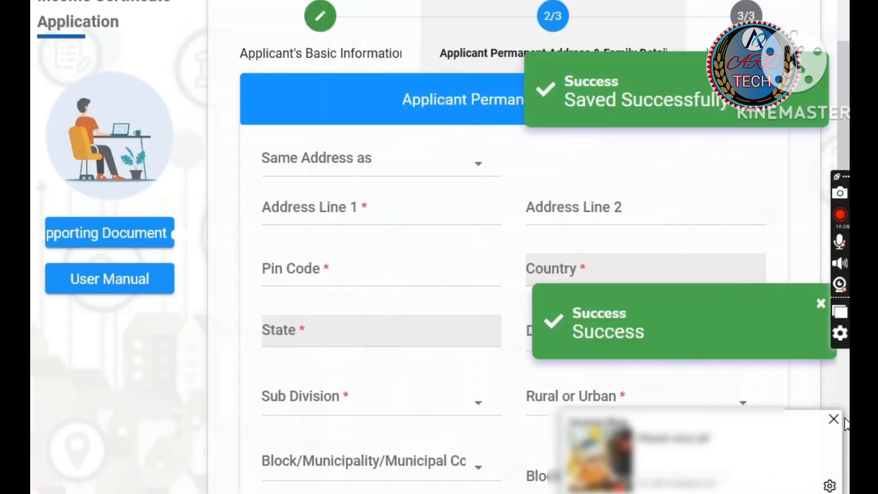
click(832, 420)
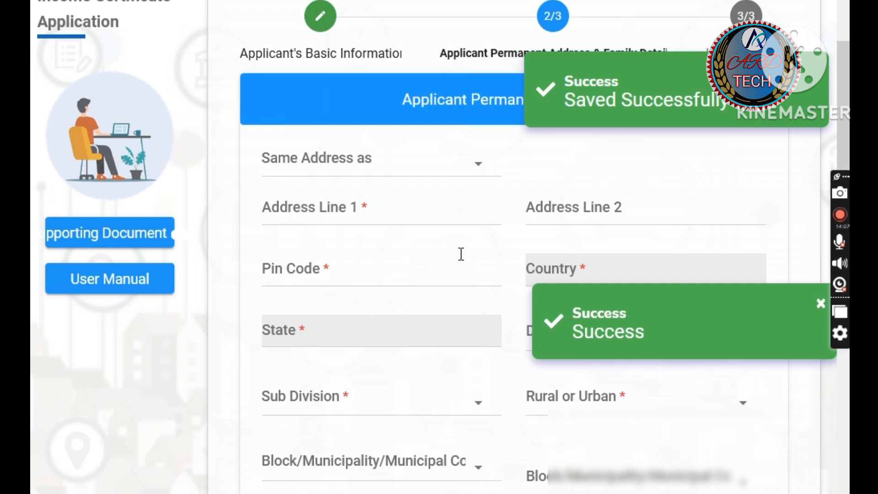
click(424, 165)
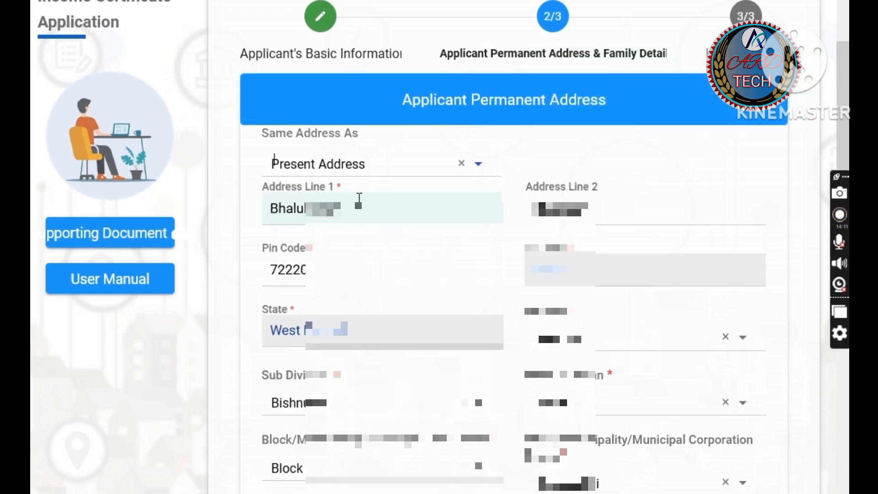
Step: Set Applicant is Minor/Student to YES in the Applicant's Other Details section
scroll(721, 216, down, 7)
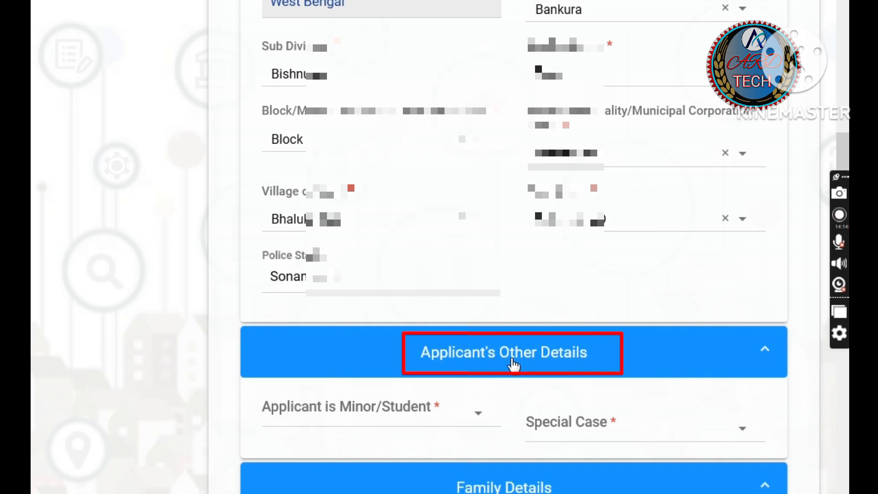
scroll(514, 365, down, 2)
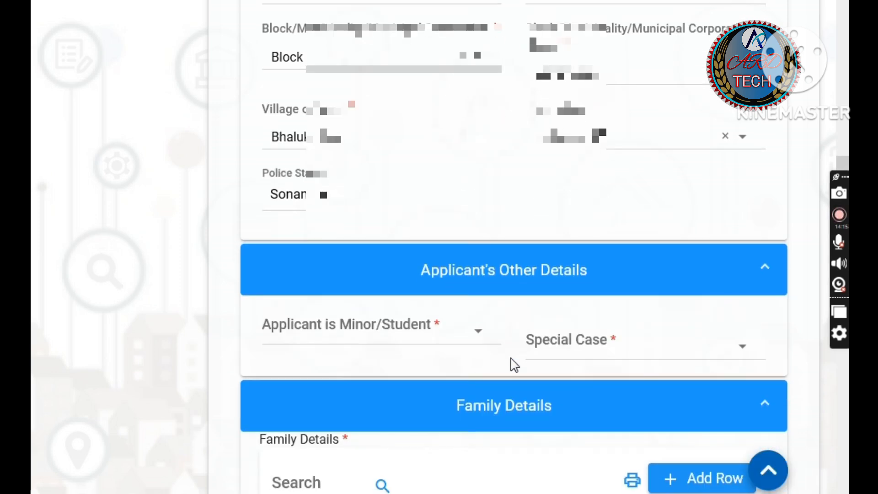
scroll(515, 365, down, 5)
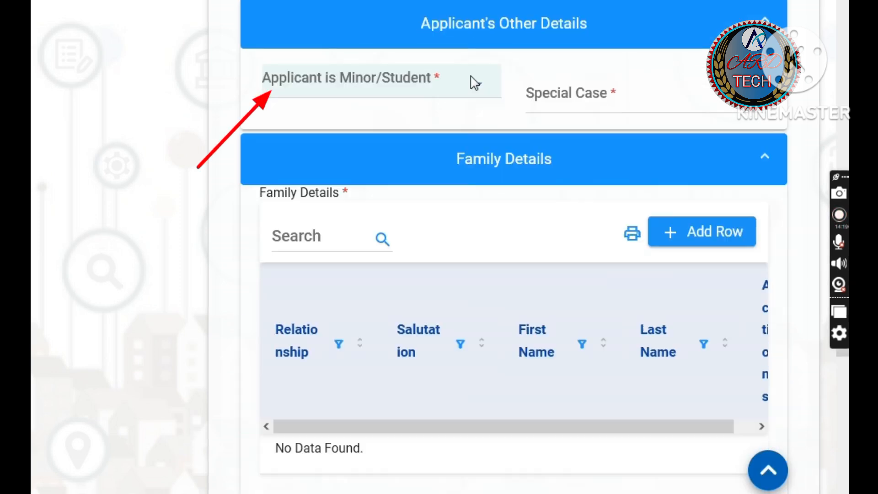
click(475, 82)
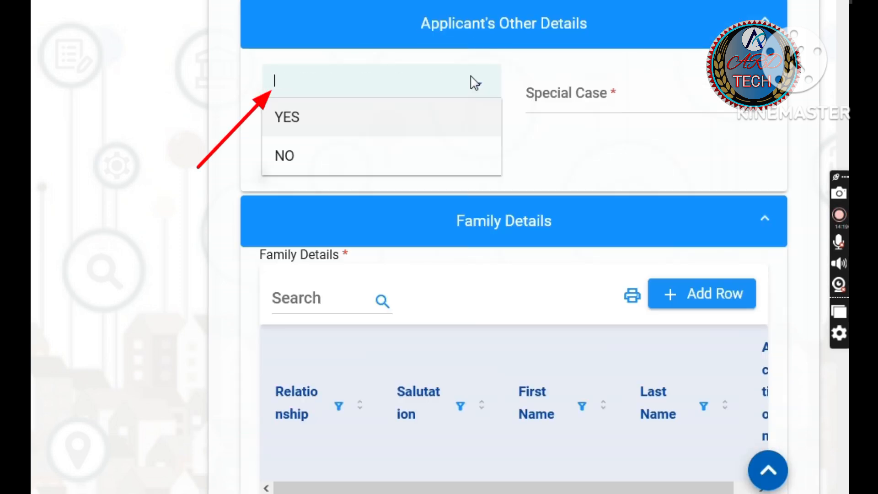
click(390, 129)
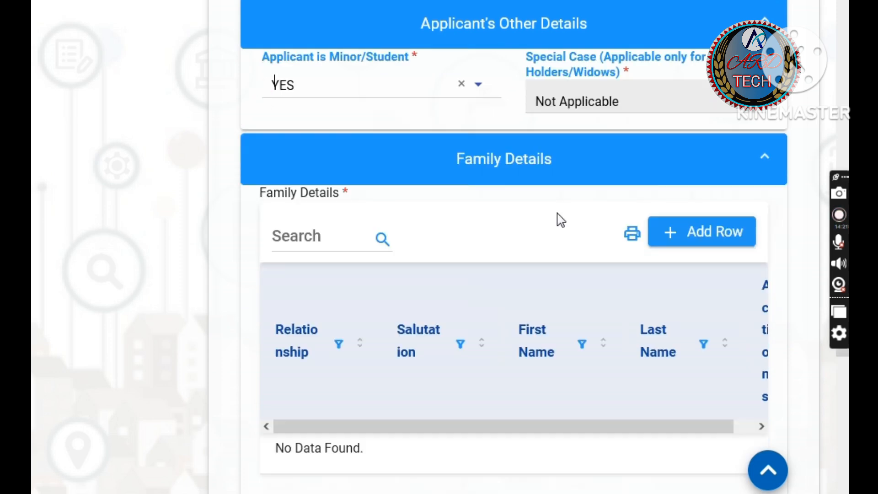
Step: Add a guardian row in Family Details with relationship Father and salutation Mr., acknowledging the first-guardian note
scroll(608, 202, up, 2)
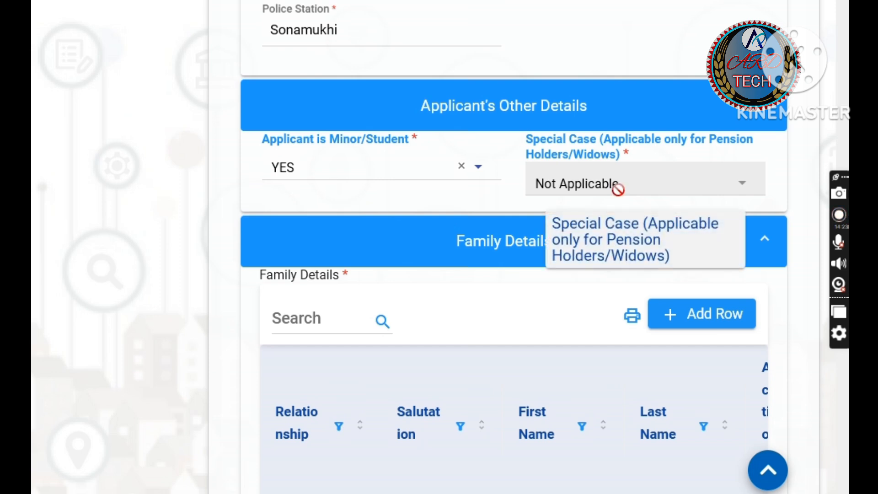
click(618, 188)
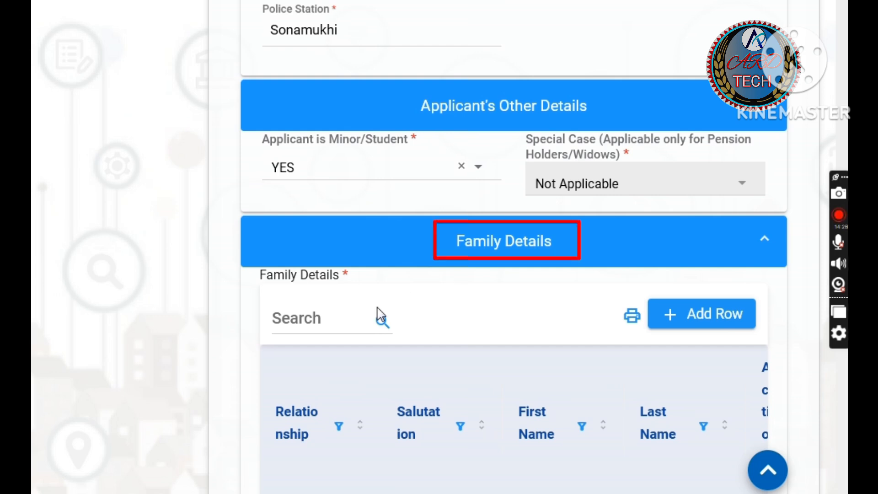
scroll(379, 315, down, 2)
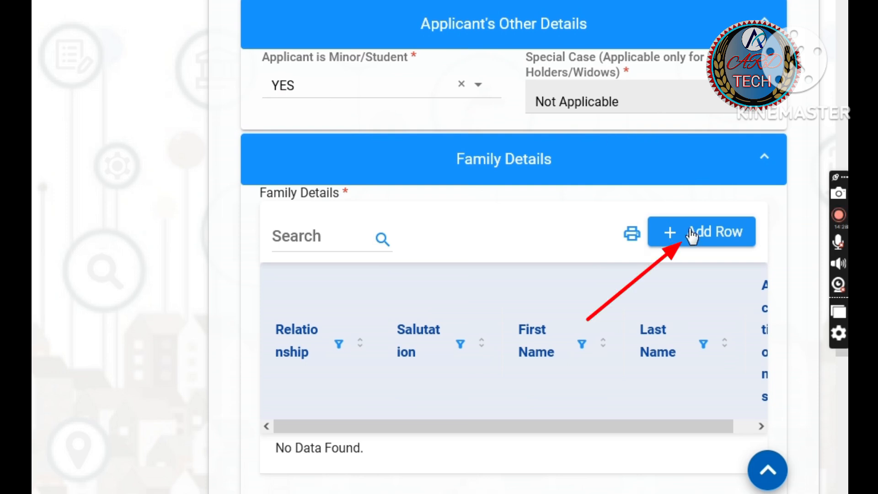
click(691, 234)
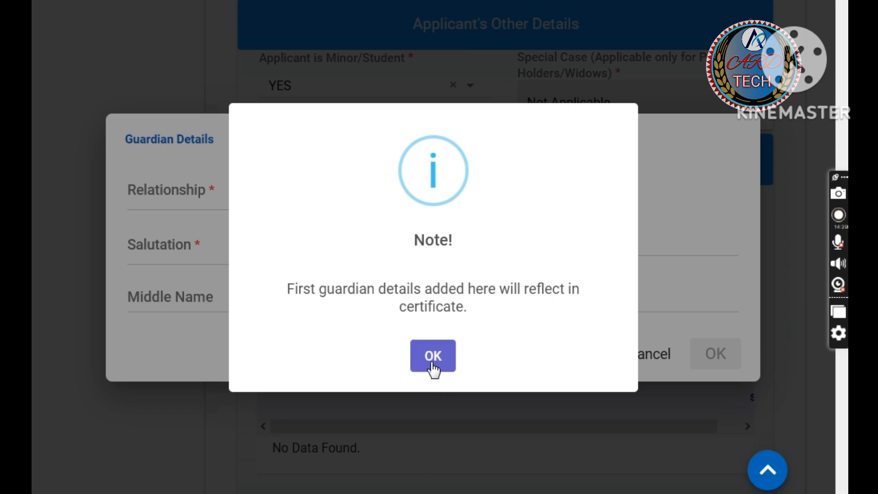
click(432, 365)
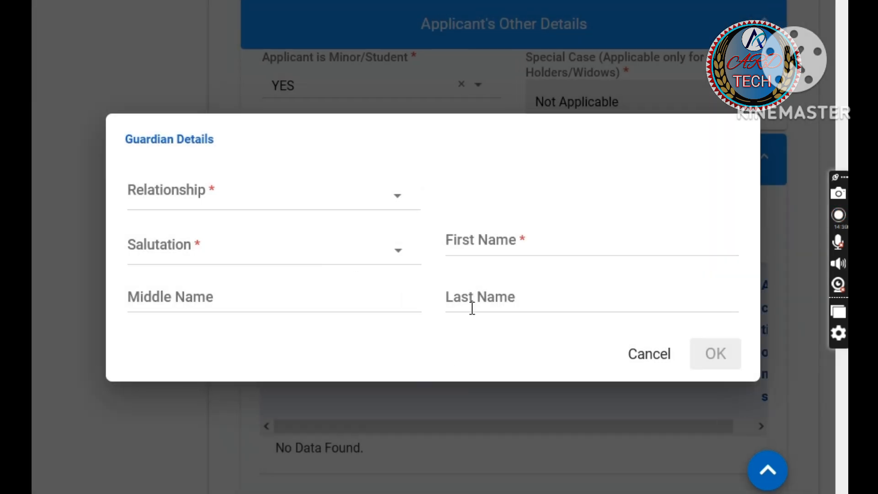
click(363, 199)
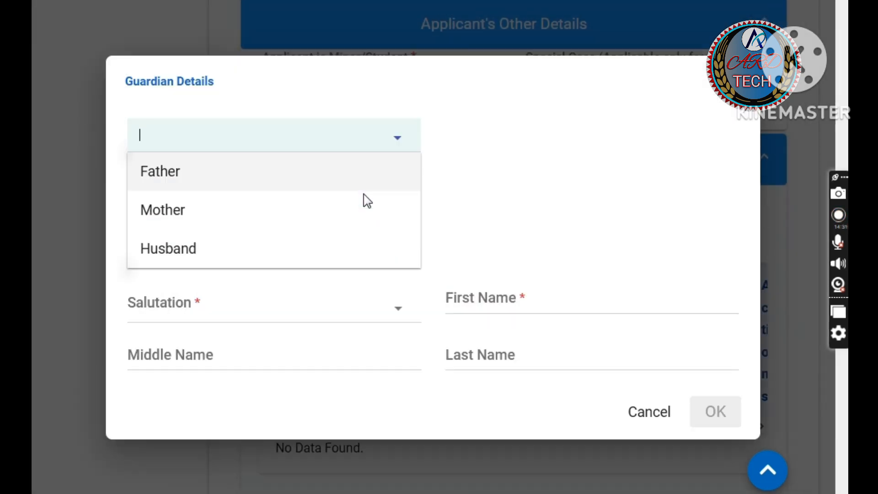
click(264, 177)
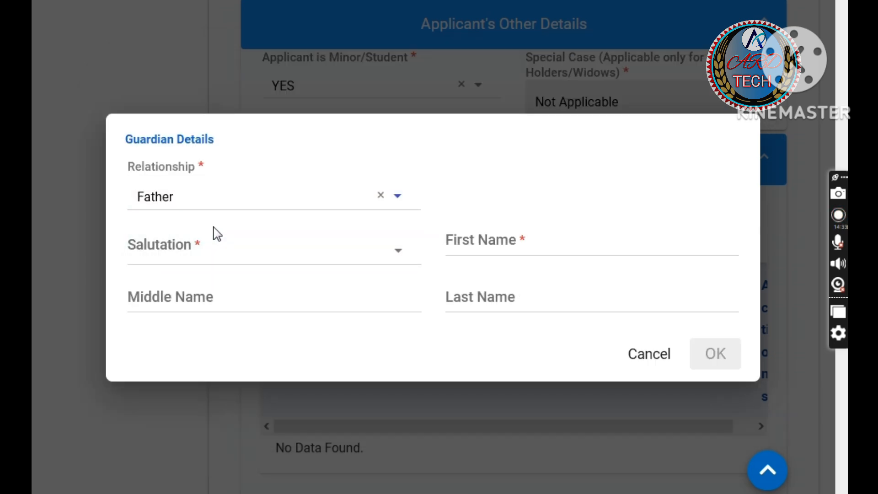
click(217, 252)
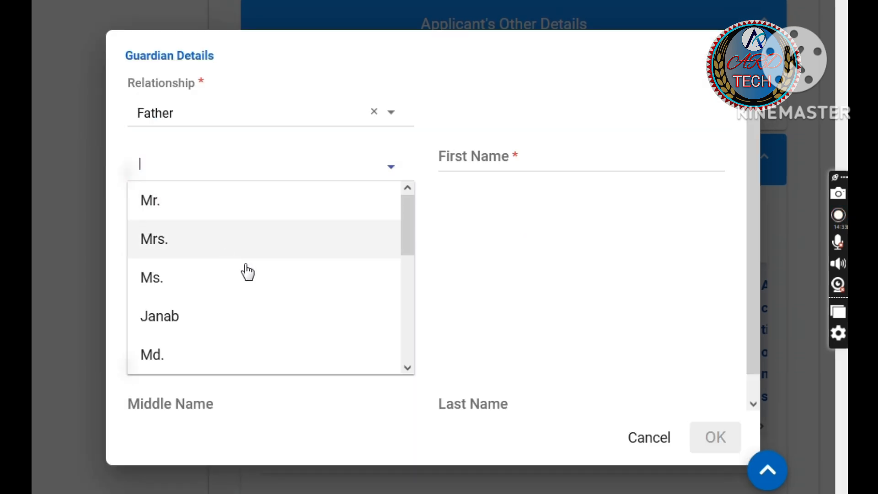
click(170, 209)
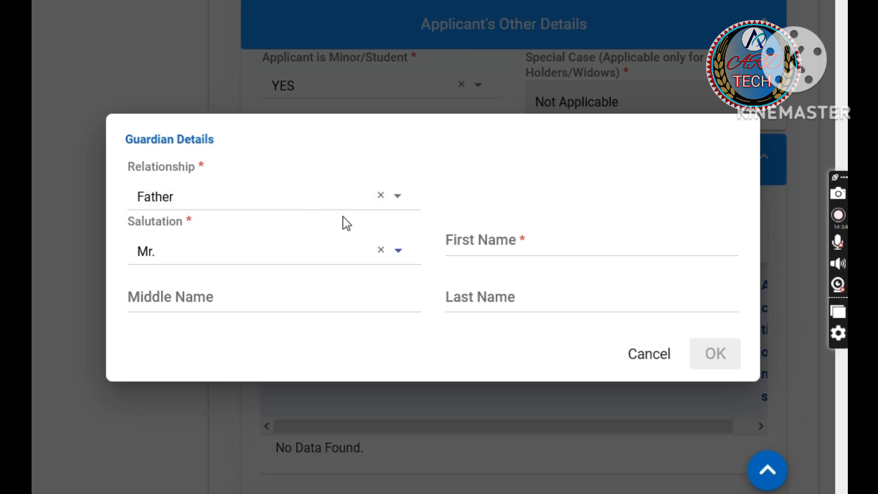
Step: Enter the father's first name and last name and confirm the guardian details
click(479, 236)
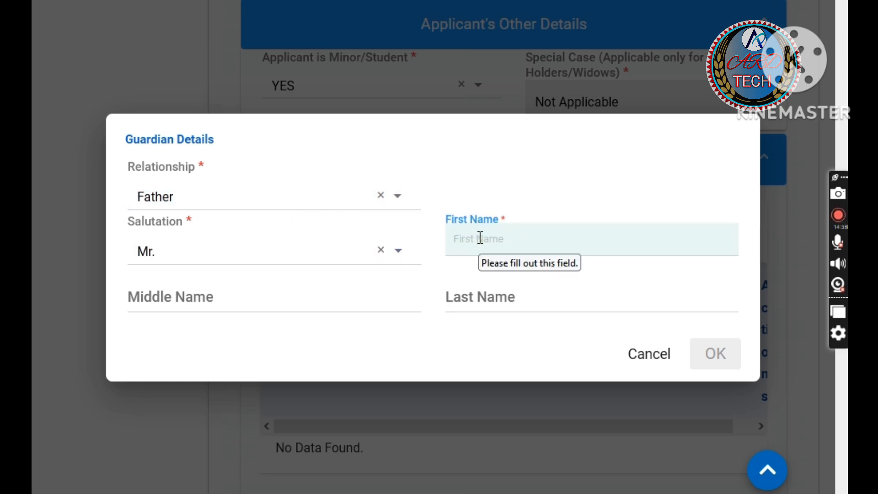
text(S)
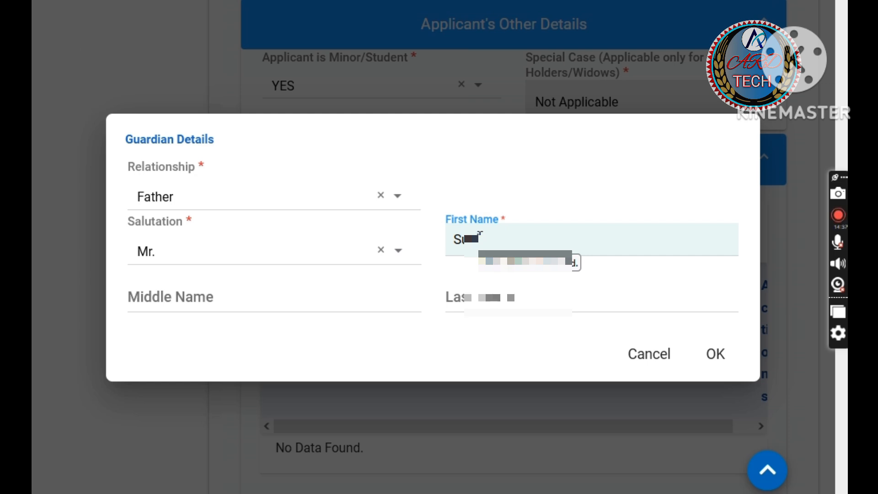
key(Tab)
text(Gain)
key(Tab)
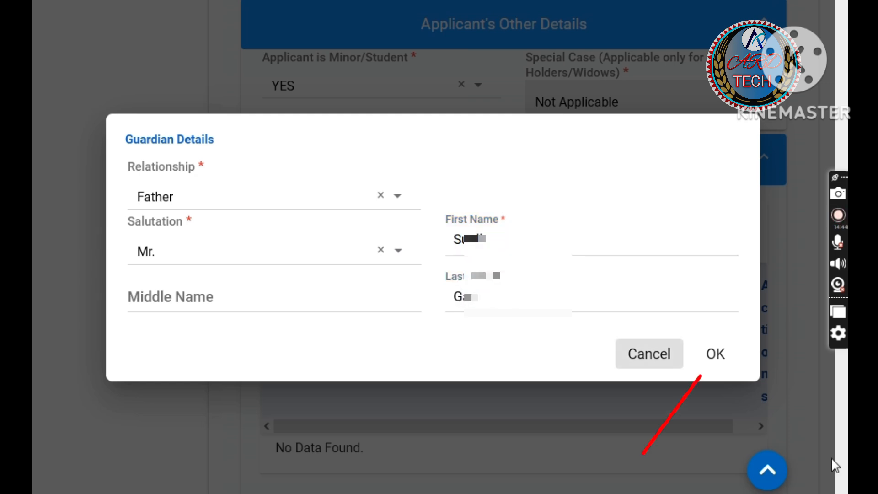
click(720, 359)
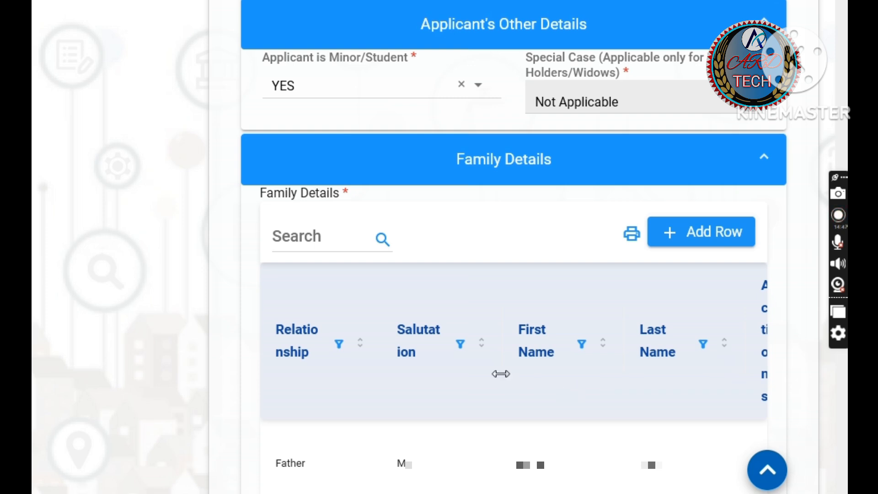
Step: Save the family details as a draft, then save and continue to the Income Details page
scroll(500, 374, down, 3)
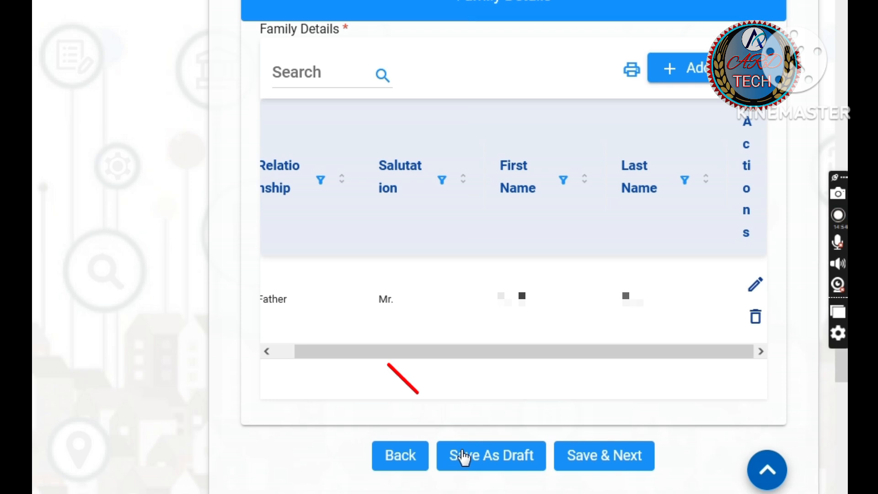
click(459, 457)
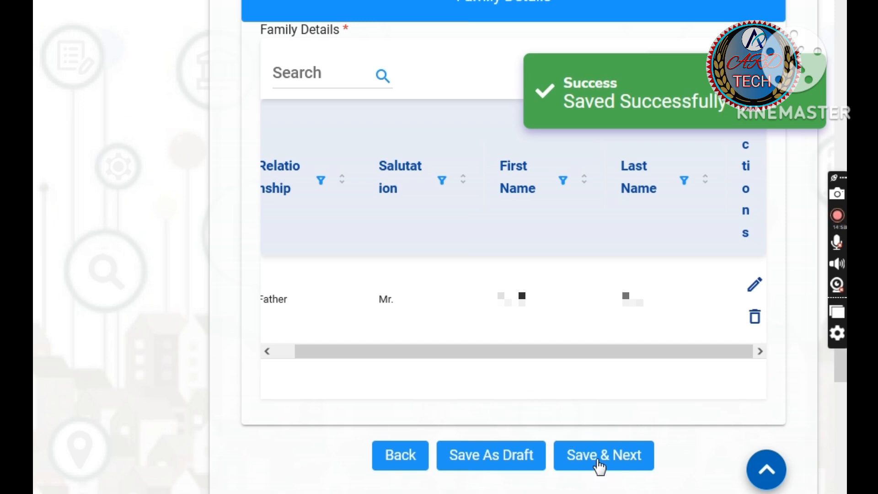
click(600, 467)
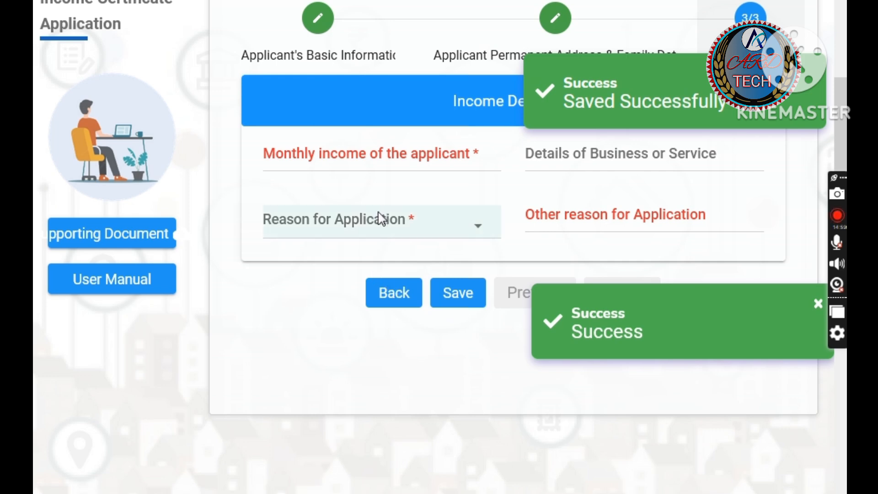
Step: Start filling the applicant's monthly income and acknowledge the note to enter total family monthly income
click(384, 157)
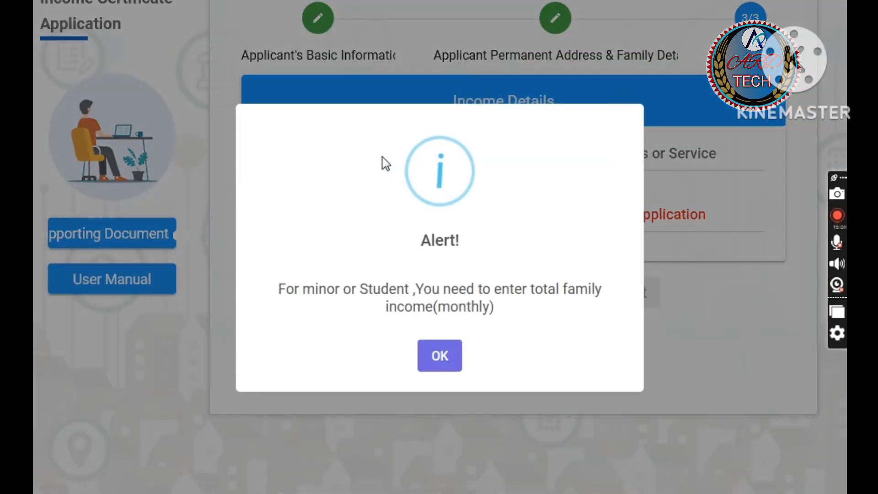
click(439, 354)
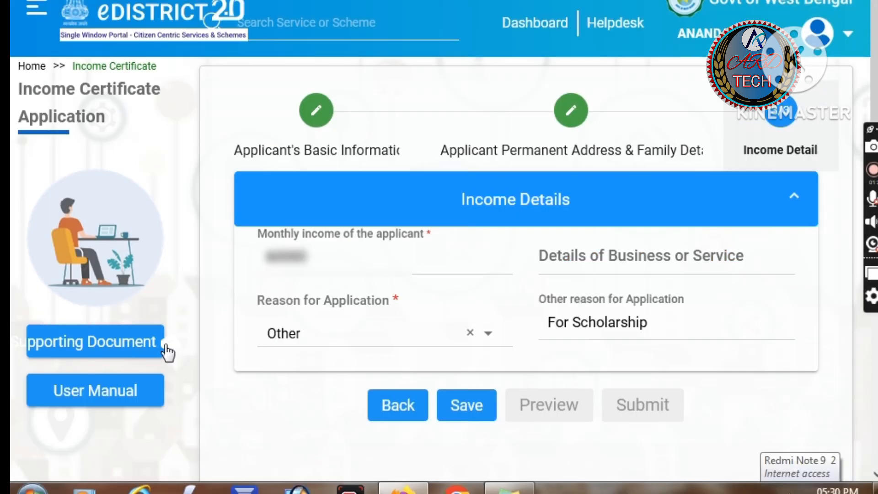
Step: Open the supporting documents and choose Other Document for the other relevant documents entry
click(139, 345)
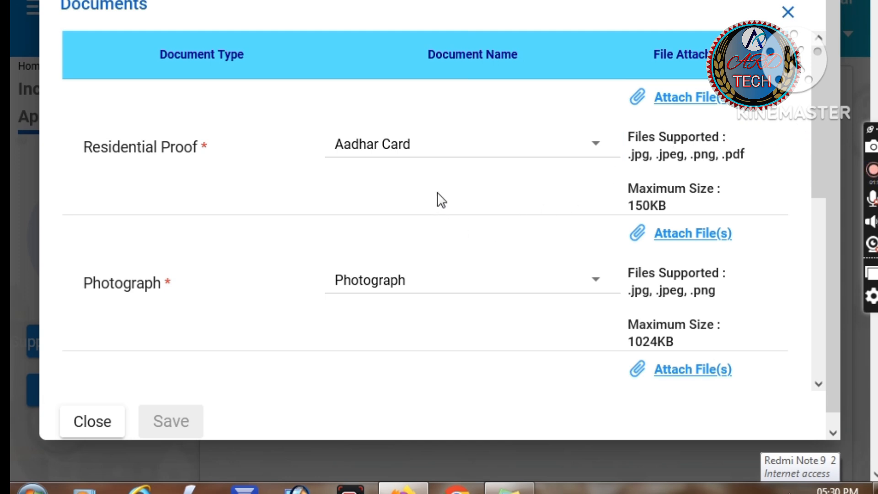
scroll(510, 226, down, 5)
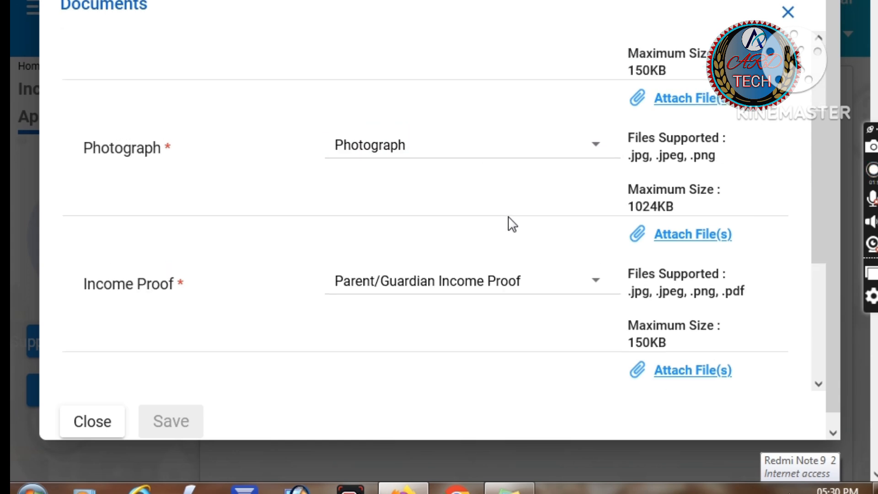
scroll(512, 225, down, 2)
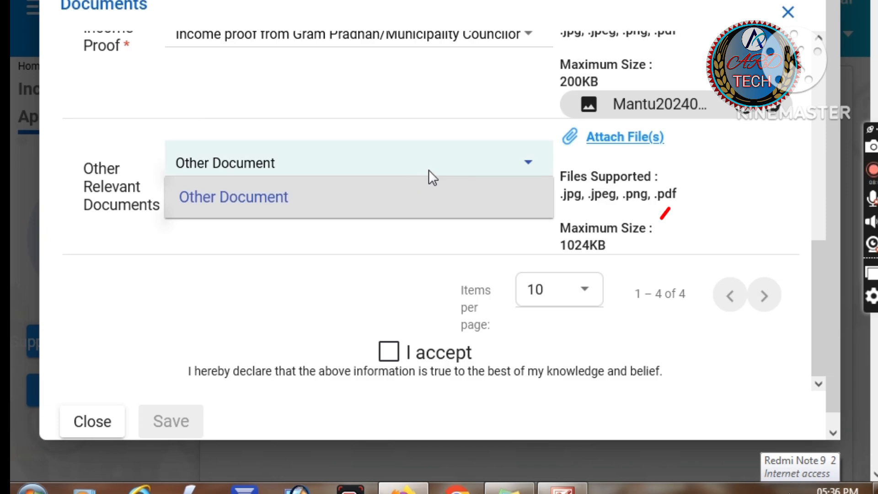
click(433, 169)
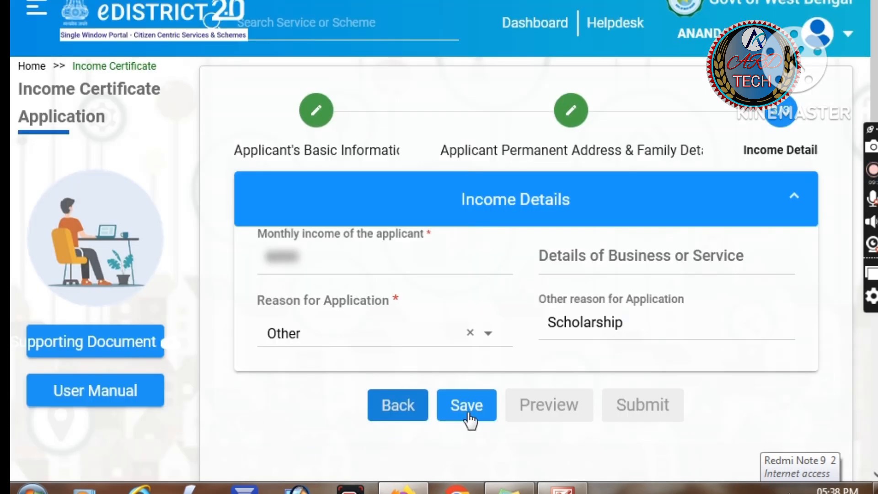
Step: Save the income details and open the application preview
click(469, 415)
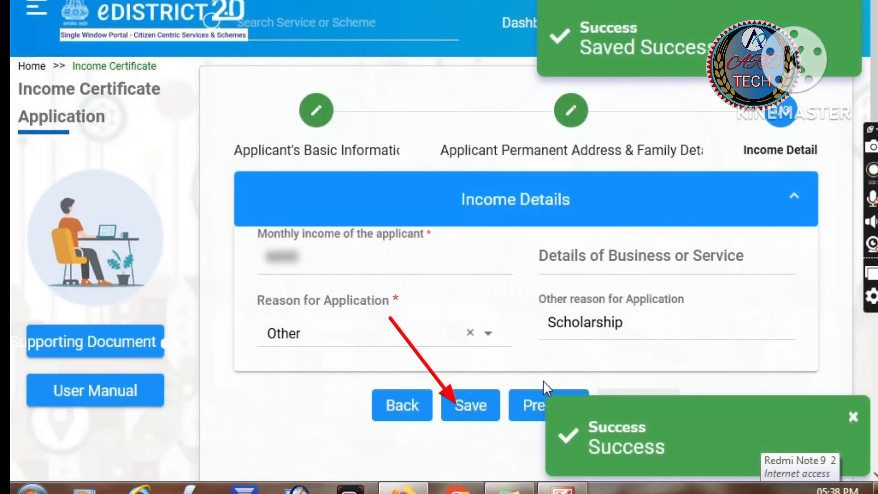
click(538, 412)
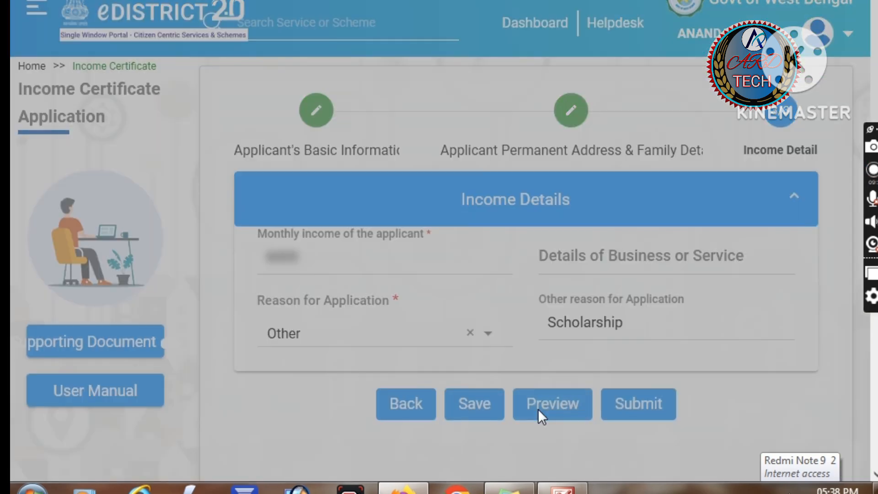
Step: Scroll through both pages of the application preview, then close it
scroll(711, 206, down, 10)
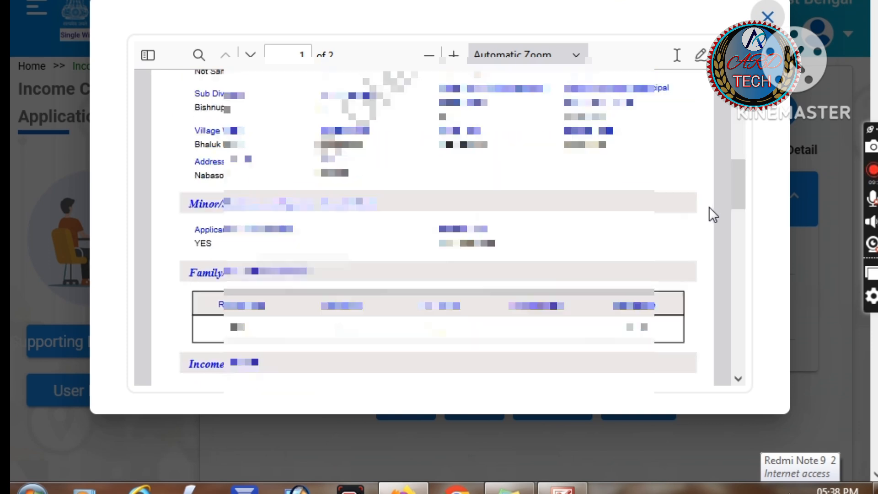
scroll(702, 231, up, 5)
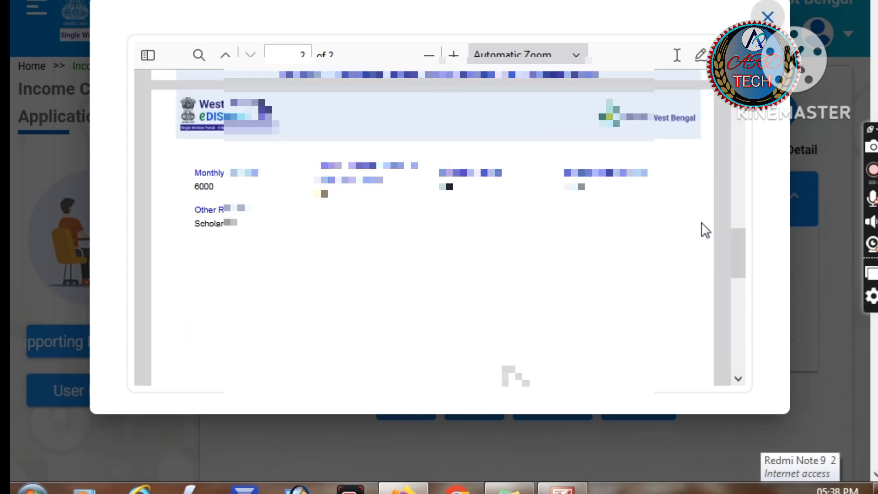
scroll(704, 231, down, 5)
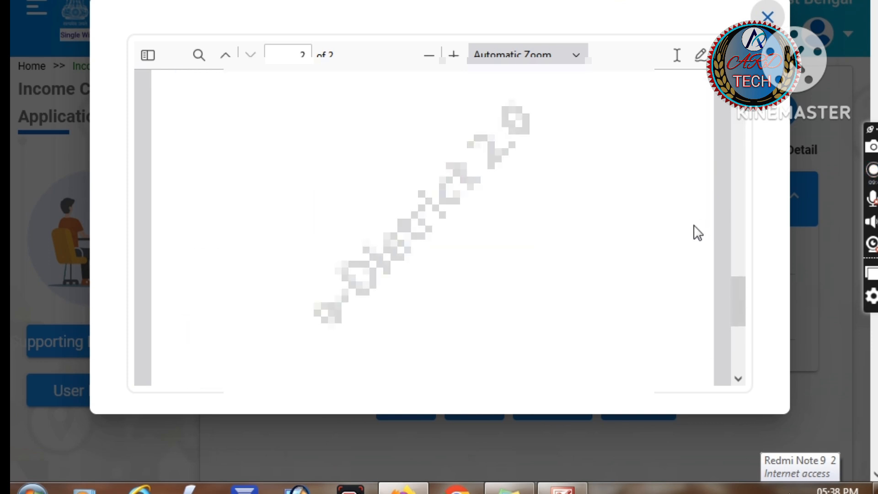
scroll(696, 233, up, 10)
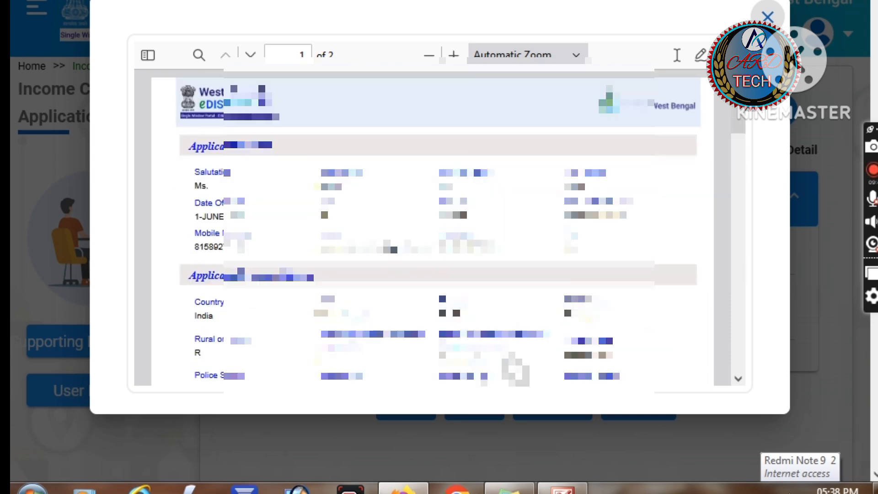
click(769, 17)
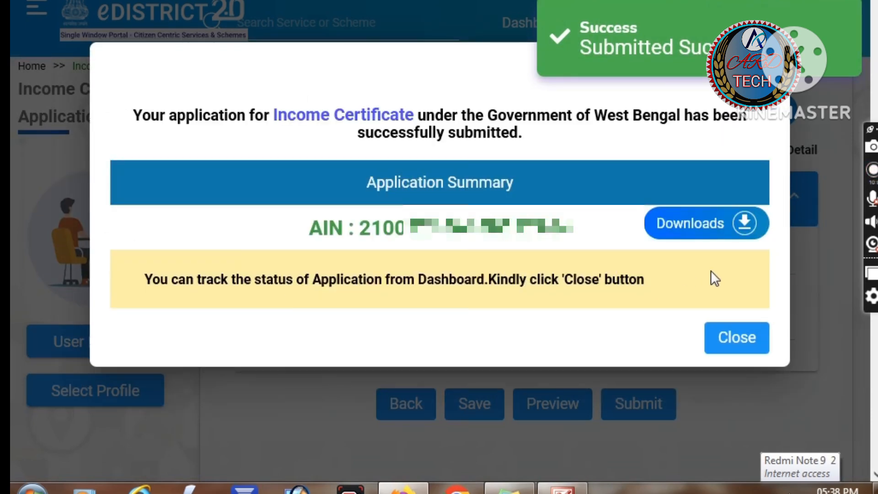
Step: Download the application acknowledgement from the submission summary and scroll through it
click(719, 224)
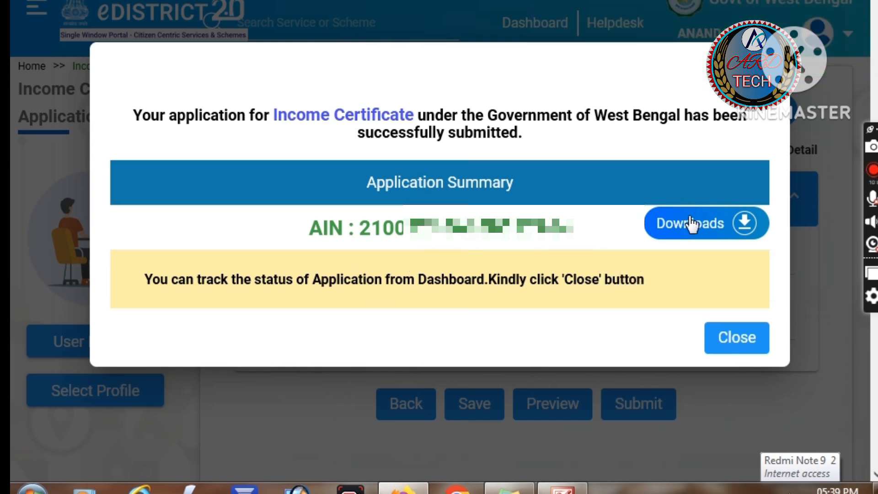
mouse_move(718, 222)
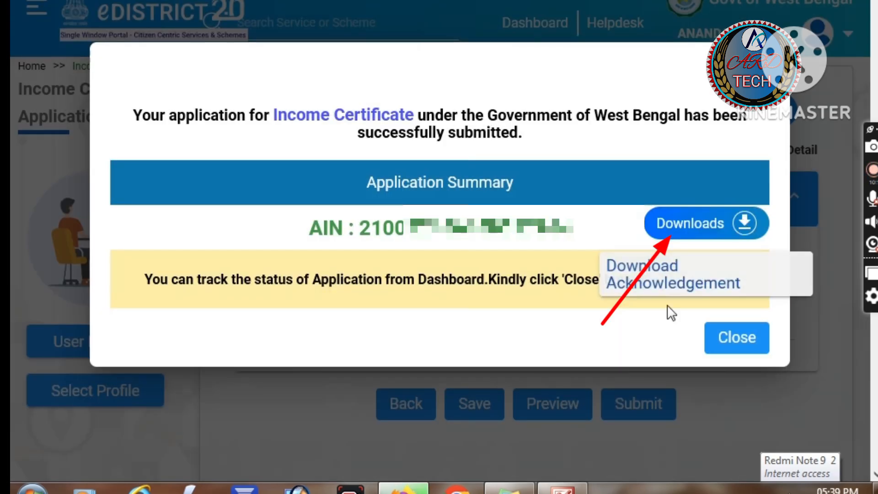
click(664, 261)
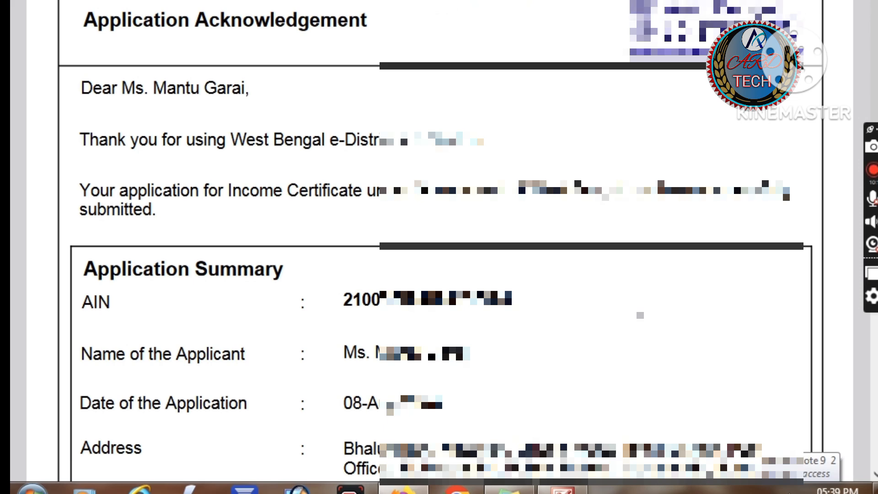
scroll(641, 302, down, 10)
scroll(640, 316, down, 5)
scroll(641, 314, up, 15)
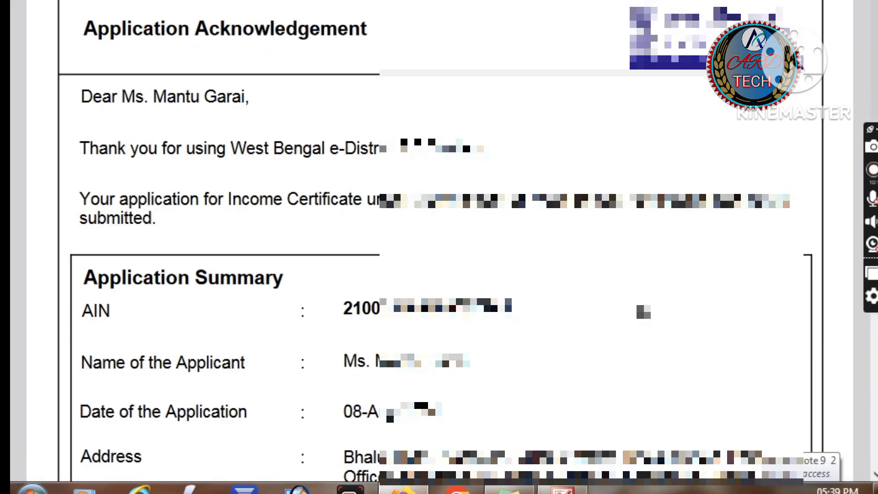
Step: Close the acknowledgement tab and the submission summary to return to the dashboard
key(ctrl+w)
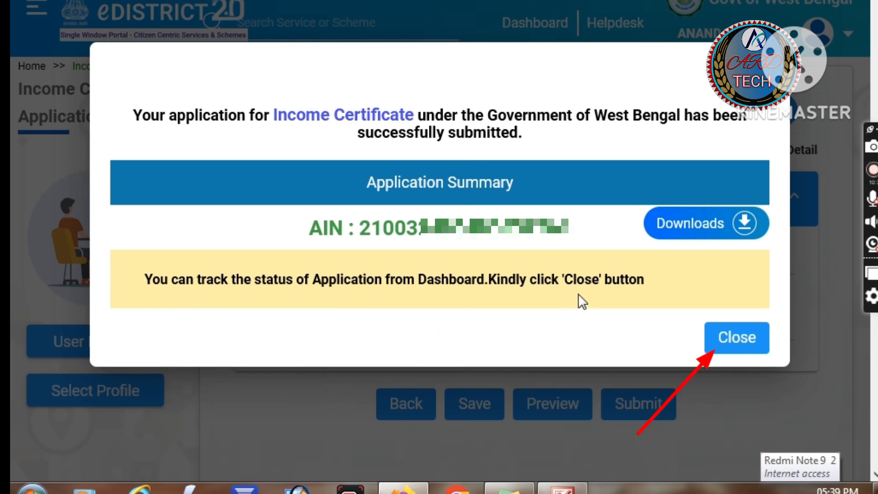
click(746, 341)
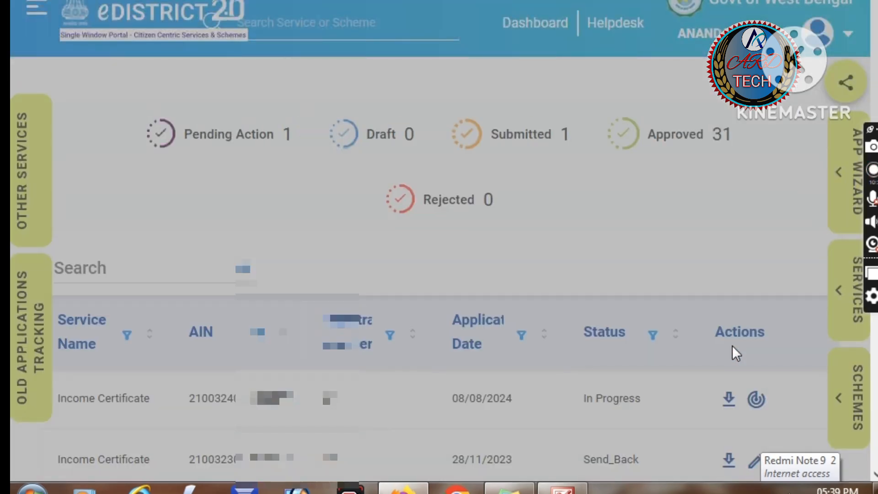
Step: Open the case status tracking for the in-progress Income Certificate application in the dashboard list
scroll(734, 347, down, 2)
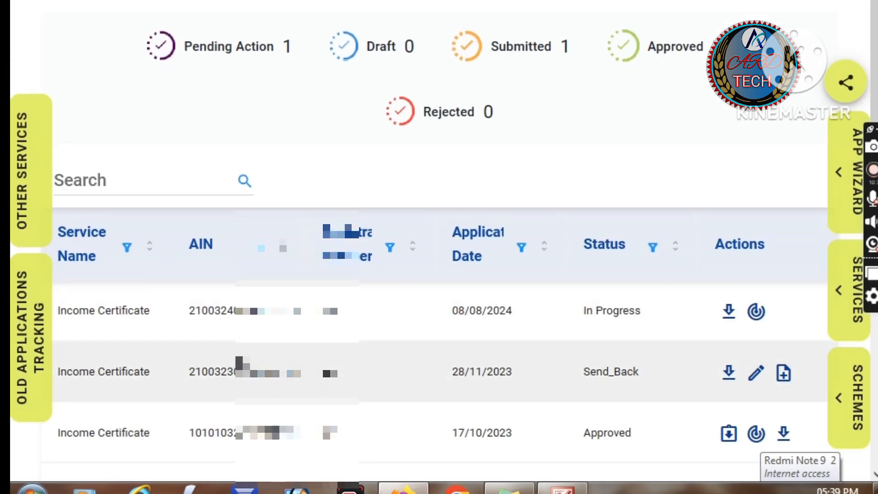
scroll(751, 310, down, 2)
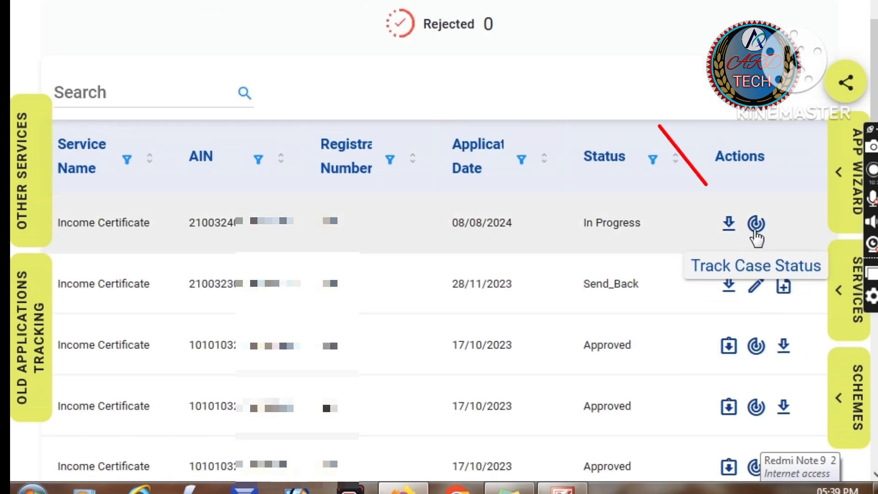
click(750, 234)
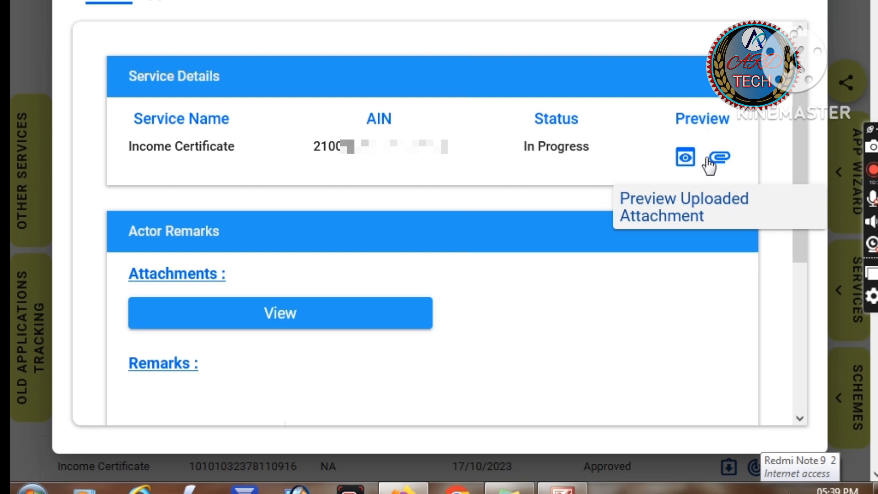
Step: Preview the submitted application form from the case status details, close it, and open the uploaded attachments list
click(685, 158)
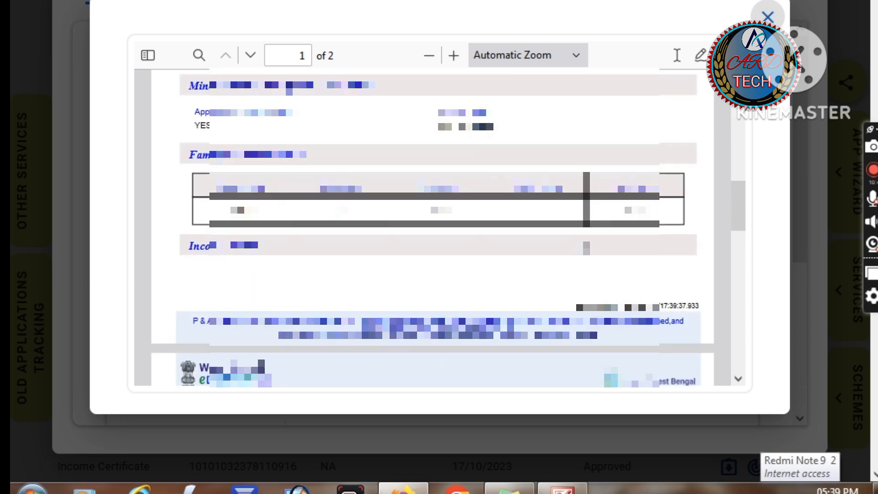
scroll(439, 229, down, 10)
click(768, 16)
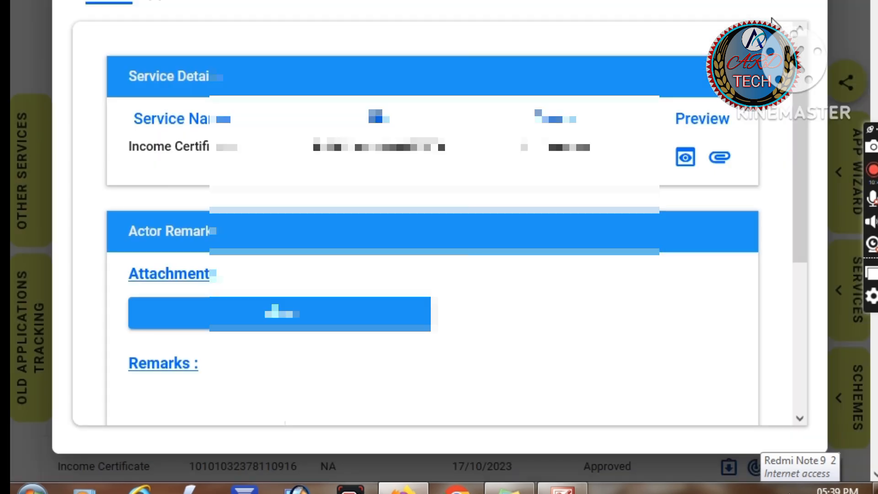
click(726, 159)
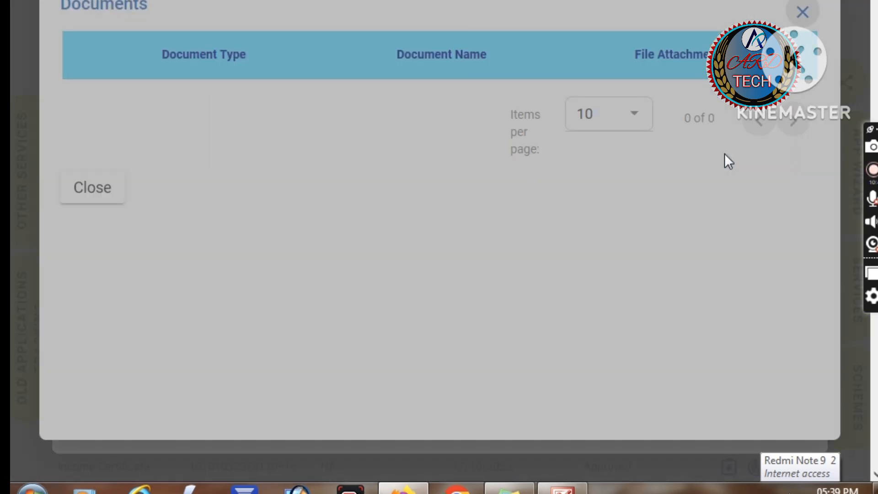